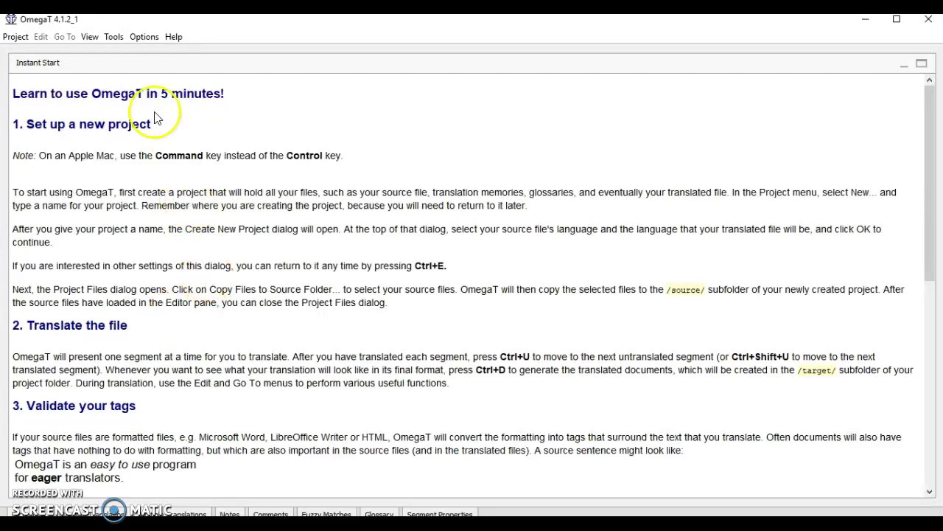
Step: Align the Spanish (Mexico) Receta de cocina .docx as source with the English Molletes .docx as target
{"action": "left_click", "coordinate": [118, 38]}
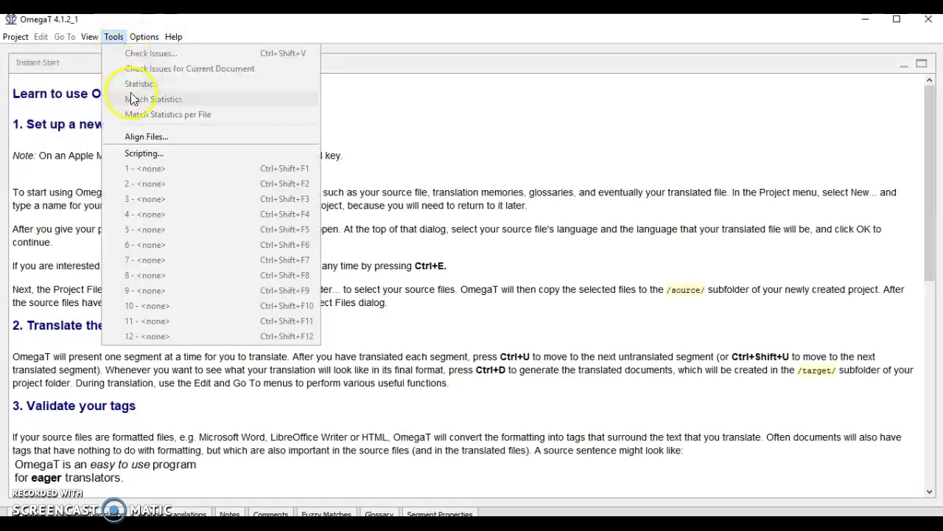
{"action": "left_click", "coordinate": [140, 136]}
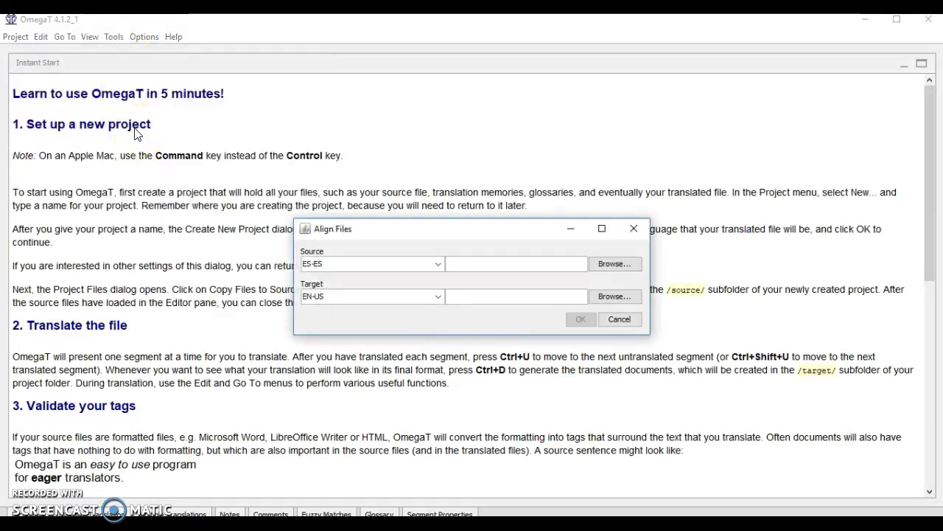
{"action": "left_click", "coordinate": [438, 265]}
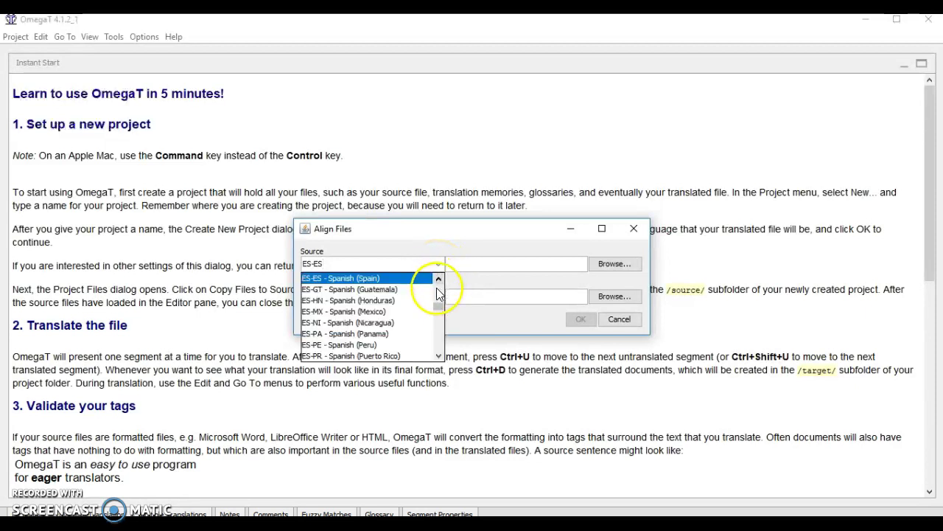
{"action": "left_click", "coordinate": [418, 318]}
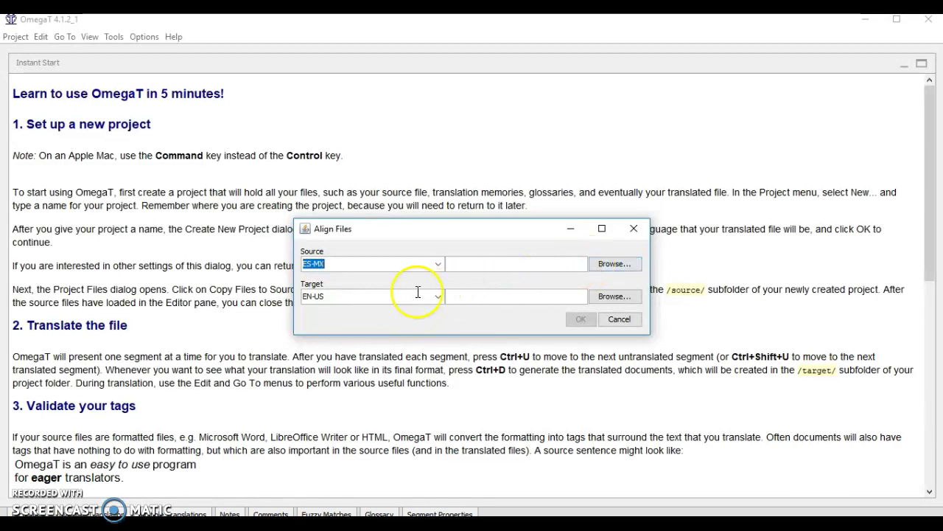
{"action": "left_click", "coordinate": [615, 264]}
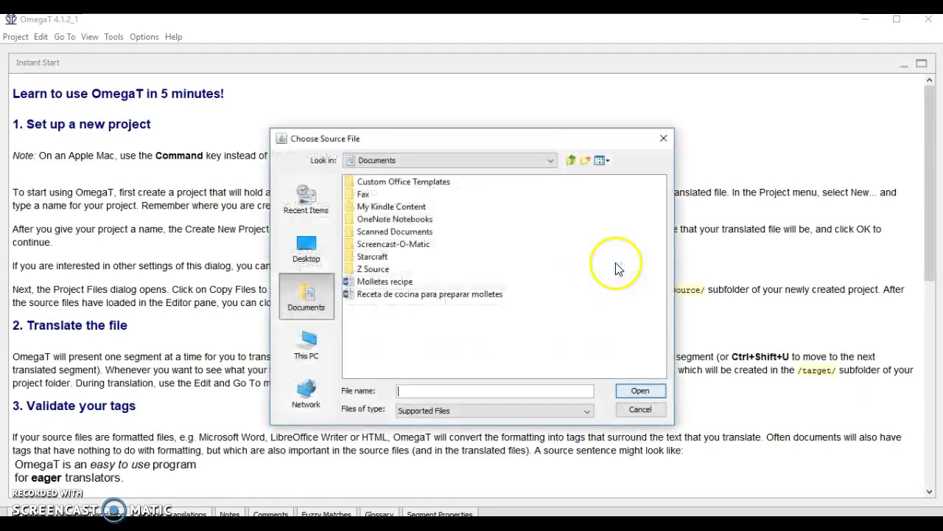
{"action": "double_click", "coordinate": [427, 295]}
{"action": "left_click", "coordinate": [615, 296]}
{"action": "double_click", "coordinate": [379, 282]}
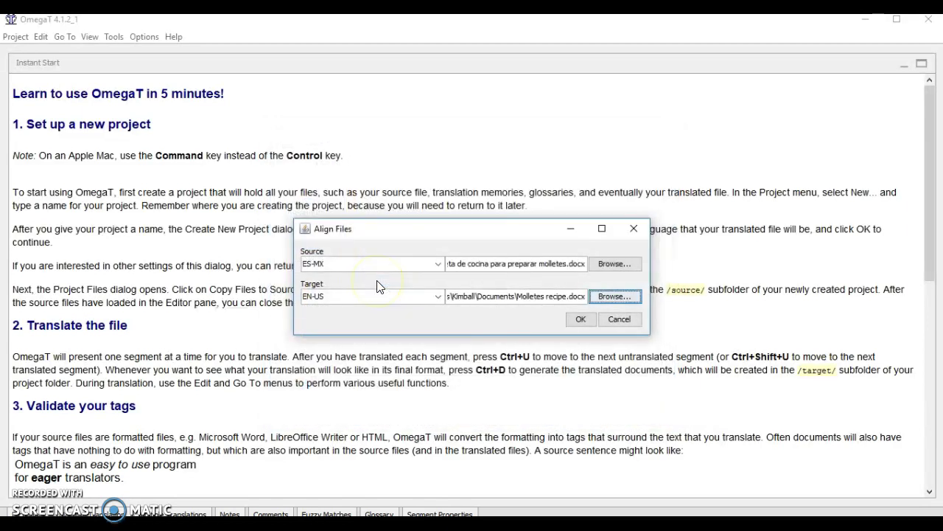
{"action": "left_click", "coordinate": [580, 320]}
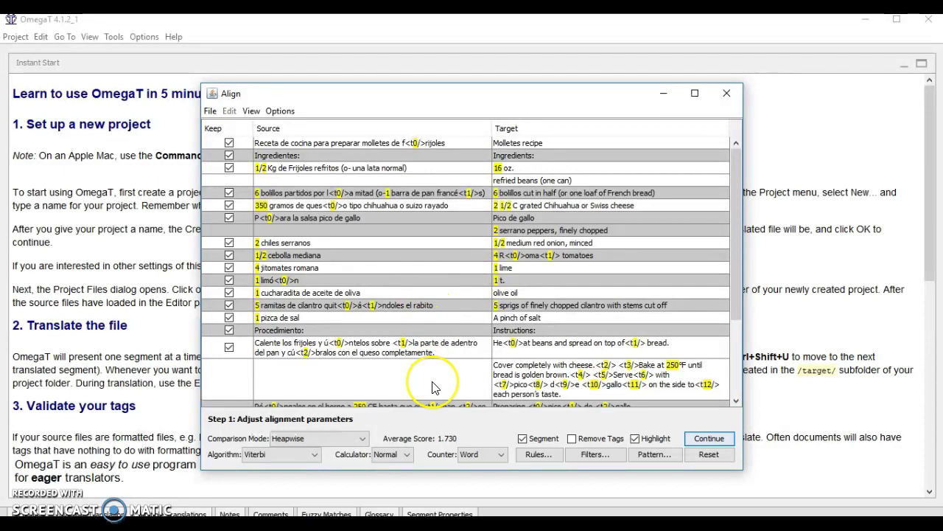
Step: Continue the alignment to Step 2: Make manual corrections
{"action": "left_click", "coordinate": [709, 439]}
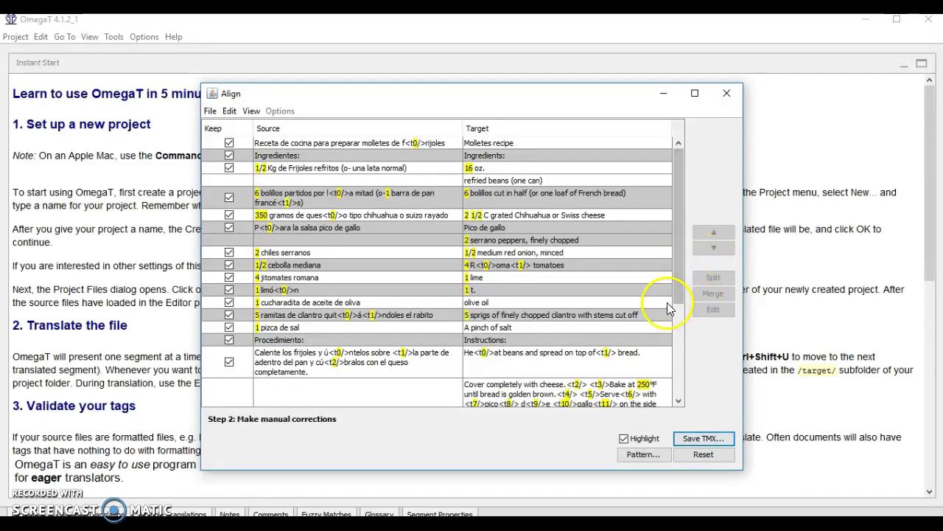
Step: Merge the English 16 oz. and refried beans (one can) rows into one
{"action": "left_click", "coordinate": [599, 253]}
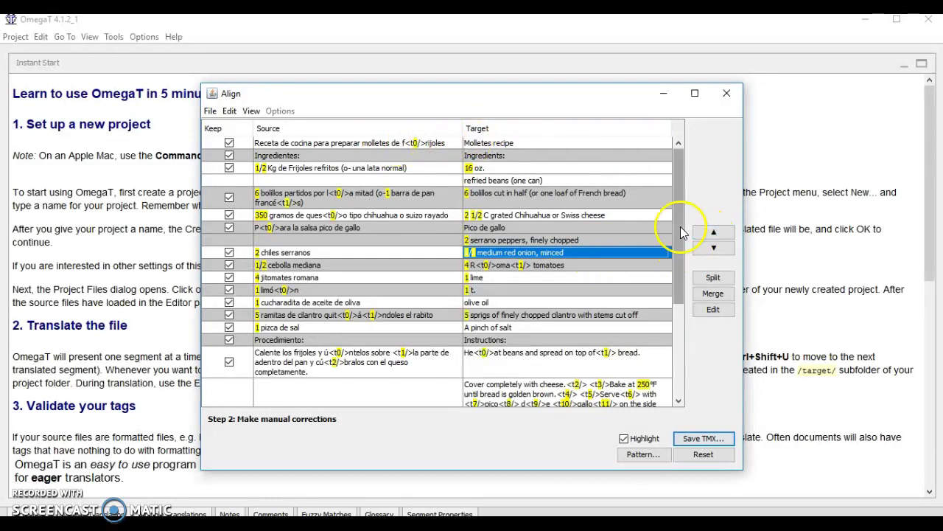
{"action": "left_click", "coordinate": [410, 144]}
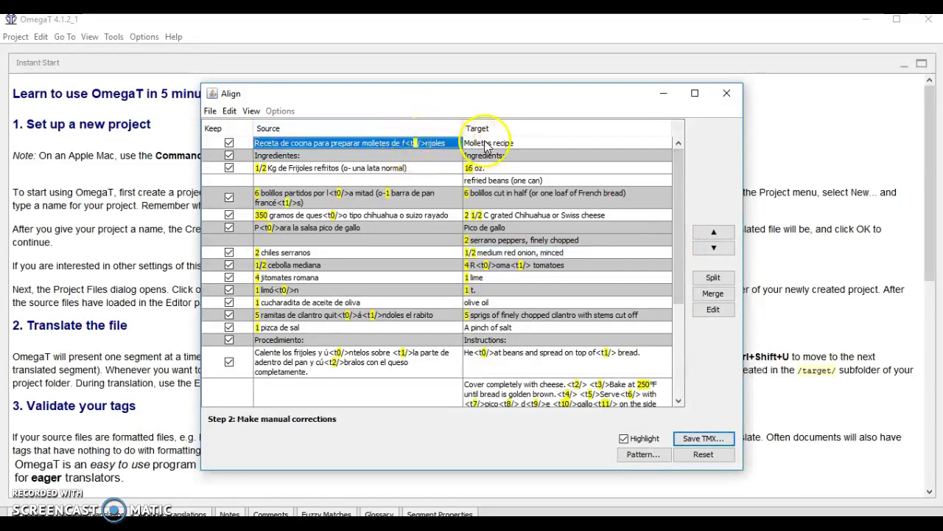
{"action": "left_click", "coordinate": [481, 169]}
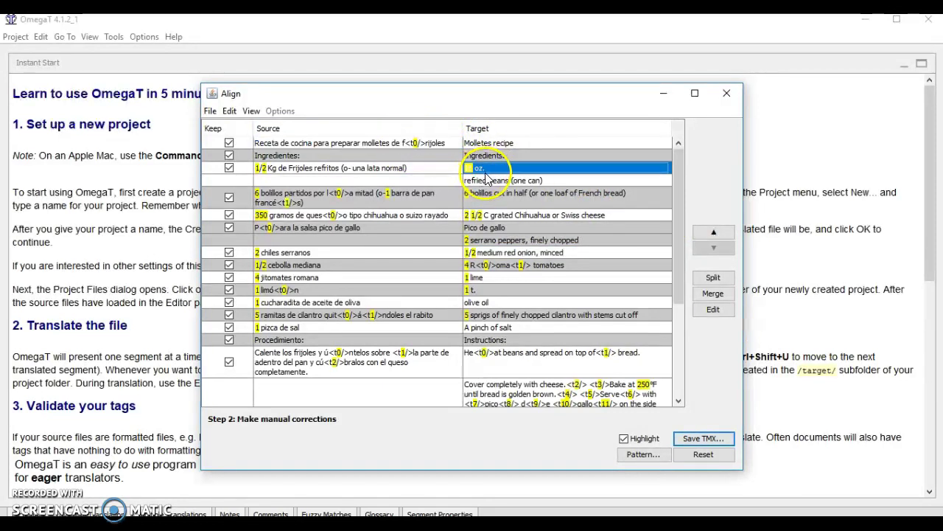
{"action": "left_click", "coordinate": [484, 182]}
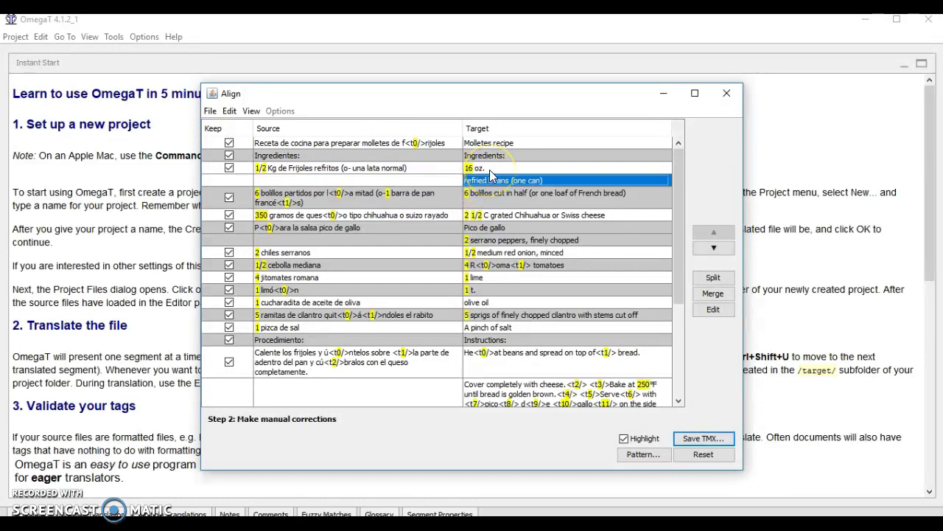
{"action": "left_click", "coordinate": [490, 170], "text": "shift"}
{"action": "left_click", "coordinate": [713, 294]}
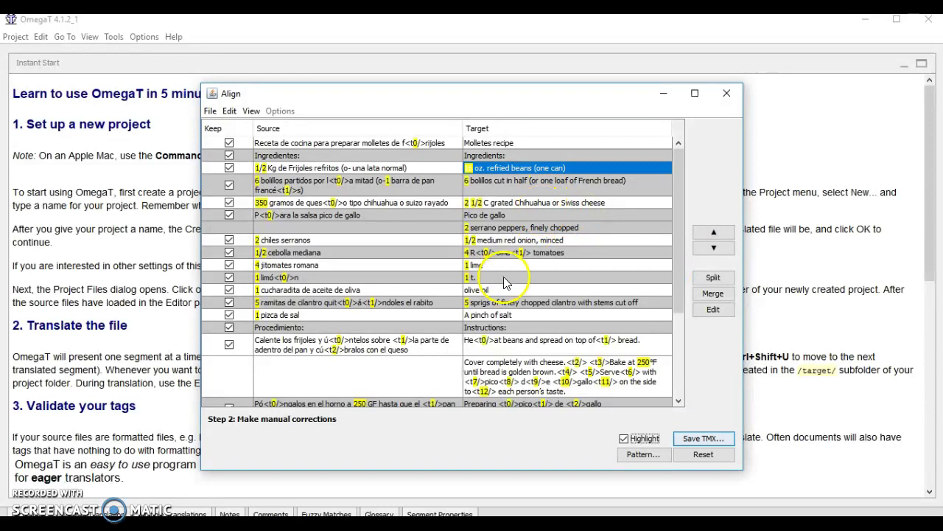
Step: Merge the English 1 t. and olive oil rows into one
{"action": "left_click", "coordinate": [514, 289]}
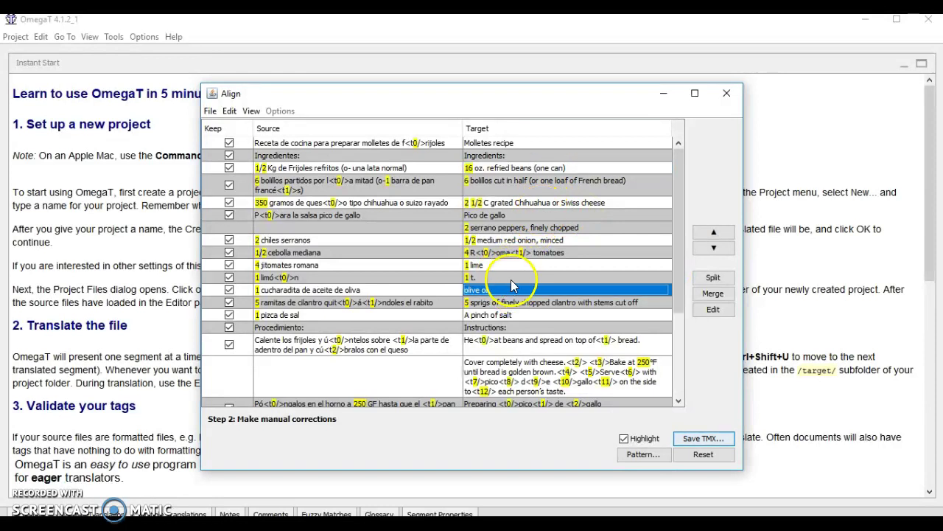
{"action": "left_click", "coordinate": [513, 278], "text": "ctrl"}
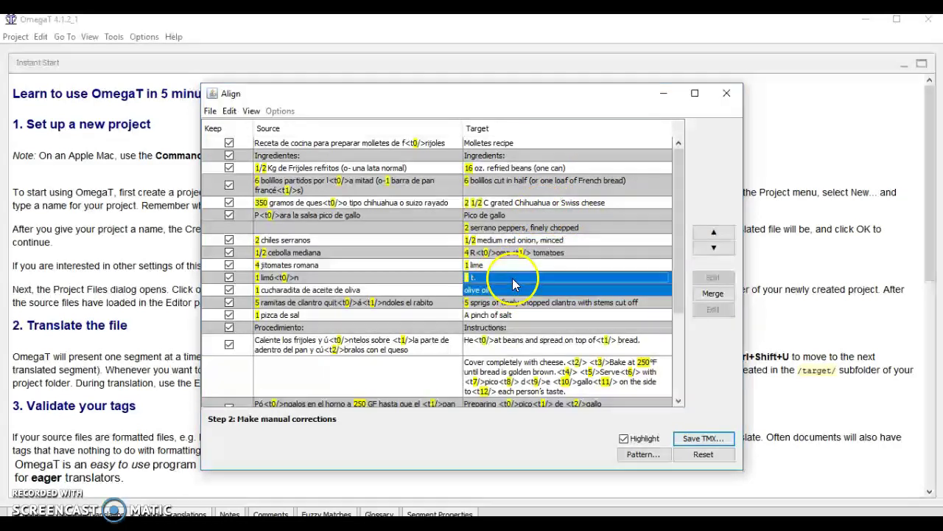
{"action": "left_click", "coordinate": [713, 293]}
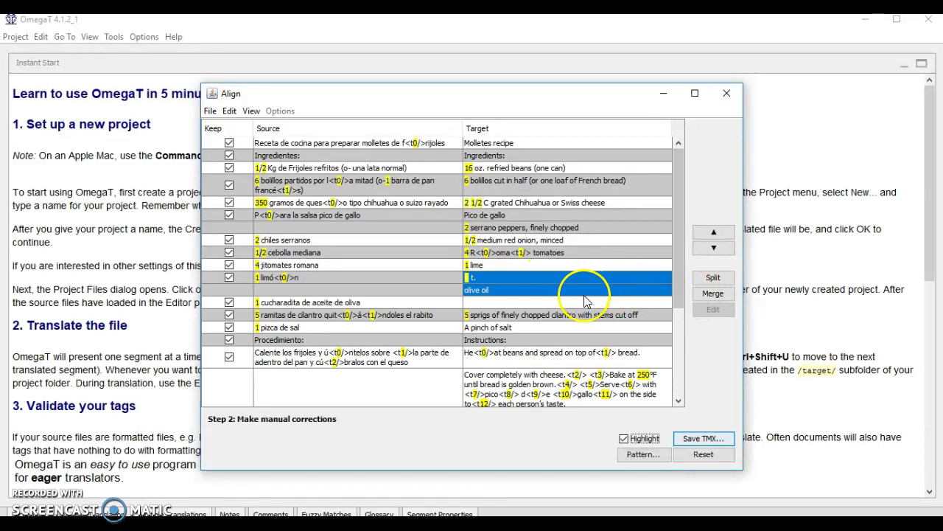
{"action": "left_click", "coordinate": [704, 294]}
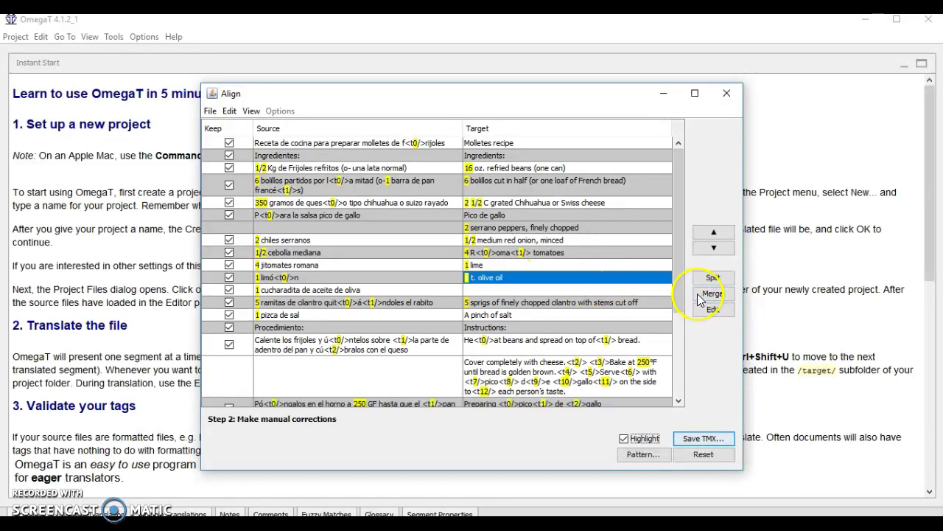
{"action": "left_click", "coordinate": [574, 293]}
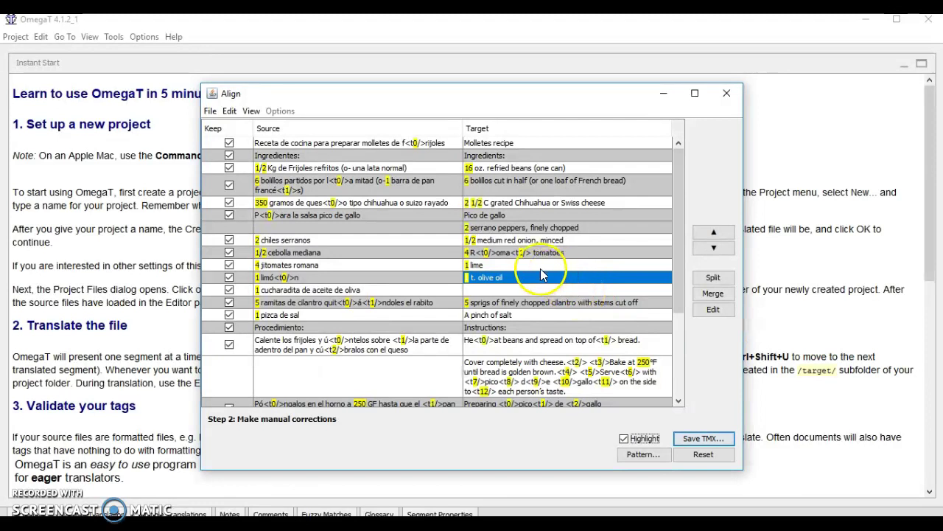
{"action": "left_click", "coordinate": [408, 228]}
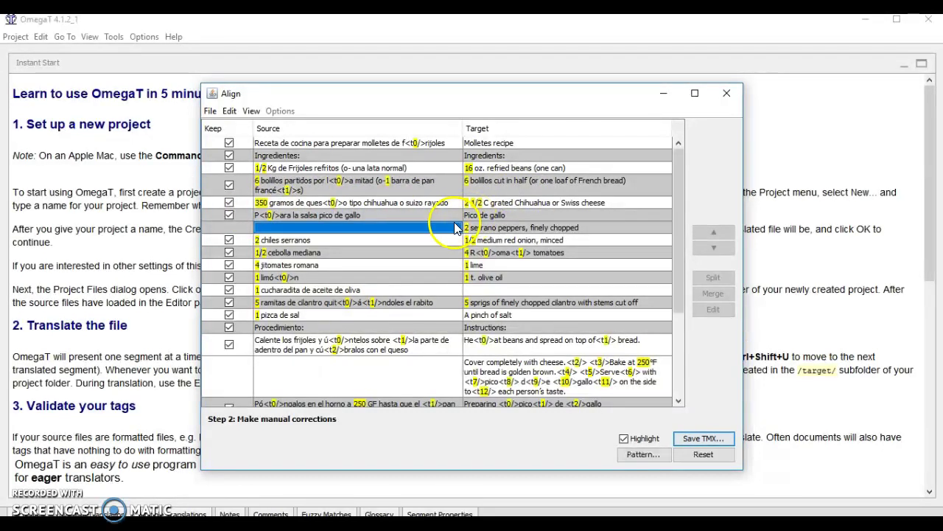
Step: Move chiles serranos up beside the English serrano peppers line
{"action": "left_click", "coordinate": [432, 237]}
{"action": "left_click", "coordinate": [433, 229], "text": "shift"}
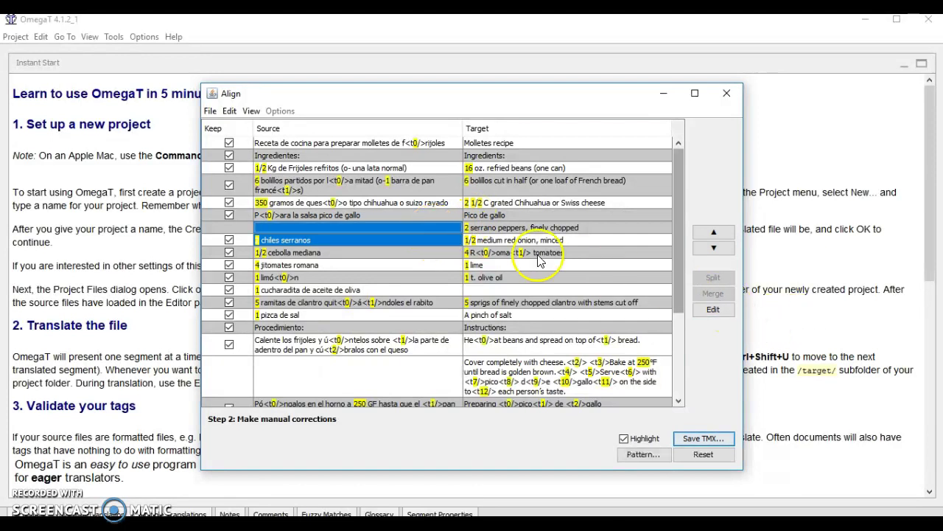
{"action": "left_click", "coordinate": [421, 230]}
{"action": "left_click", "coordinate": [402, 215]}
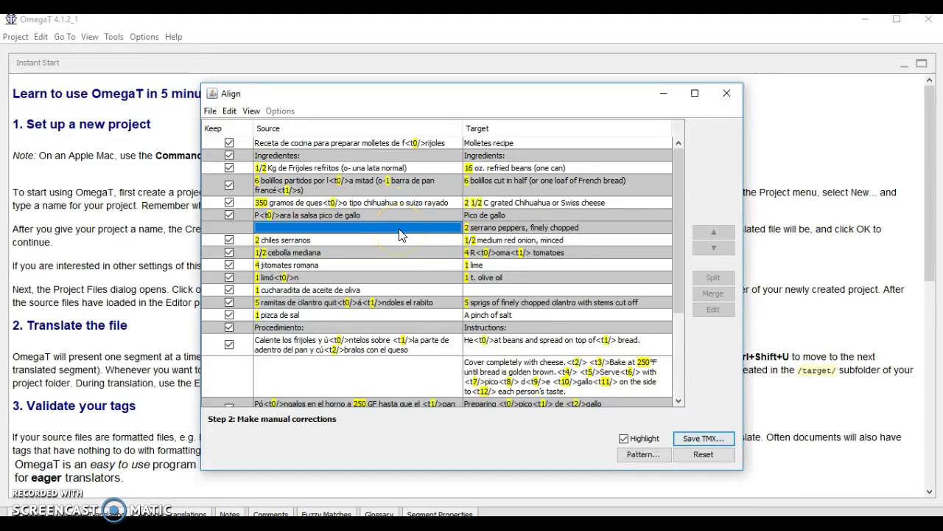
{"action": "left_click", "coordinate": [442, 242]}
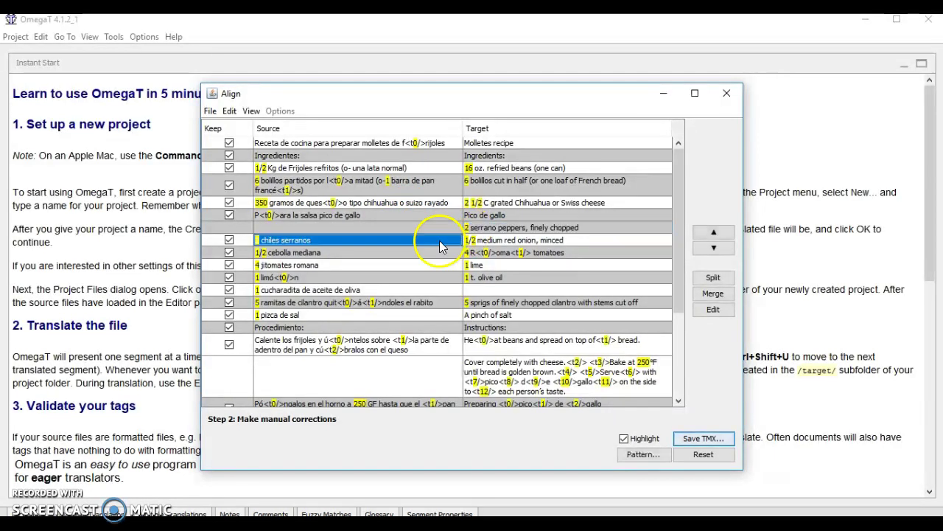
{"action": "left_click", "coordinate": [713, 231]}
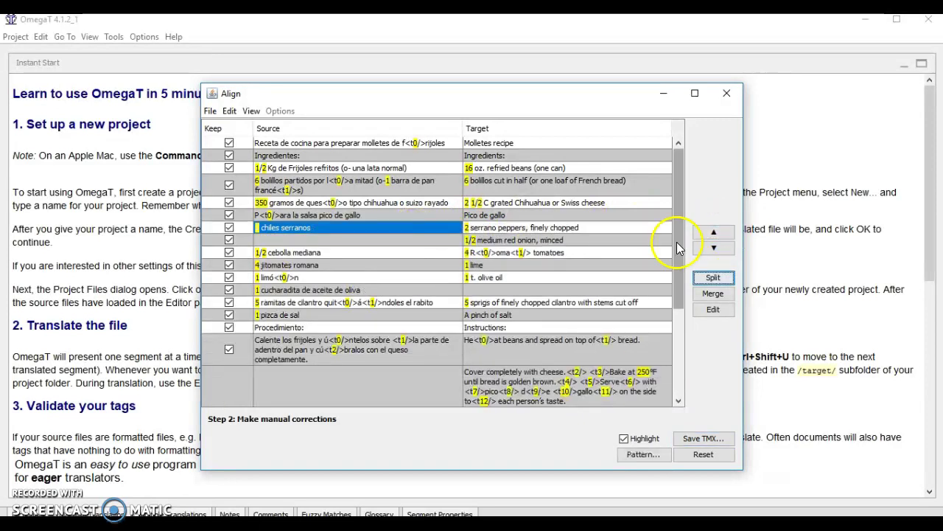
Step: Move the cebolla, jitomates, lime and olive oil Spanish entries beside their English lines
{"action": "left_click", "coordinate": [450, 240]}
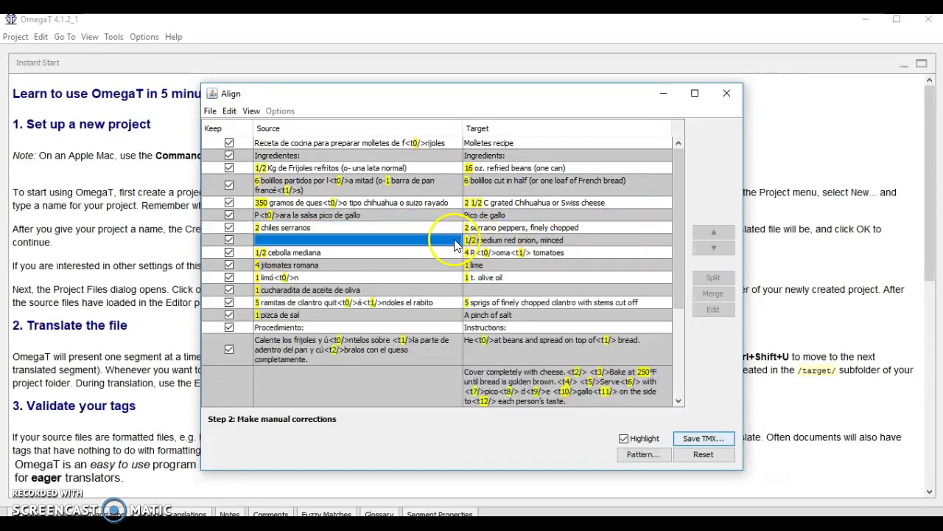
{"action": "left_click", "coordinate": [438, 252]}
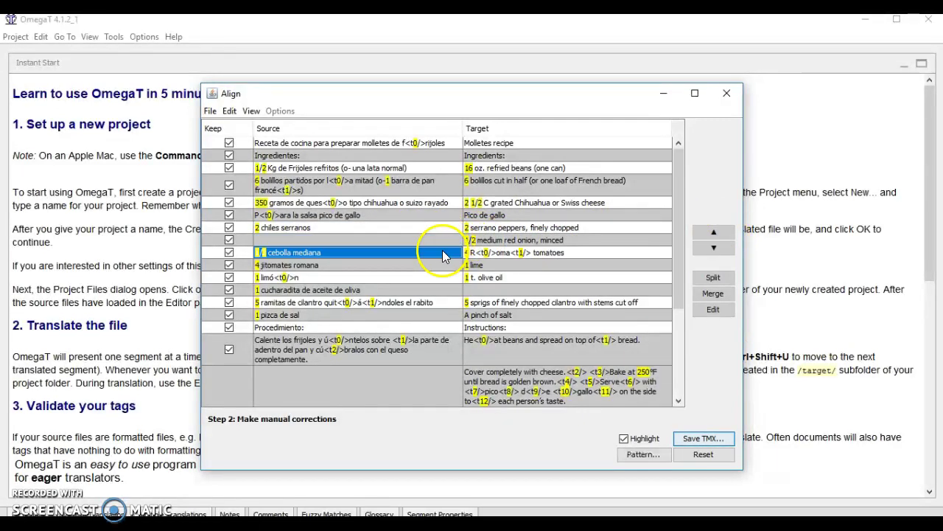
{"action": "left_click", "coordinate": [726, 235]}
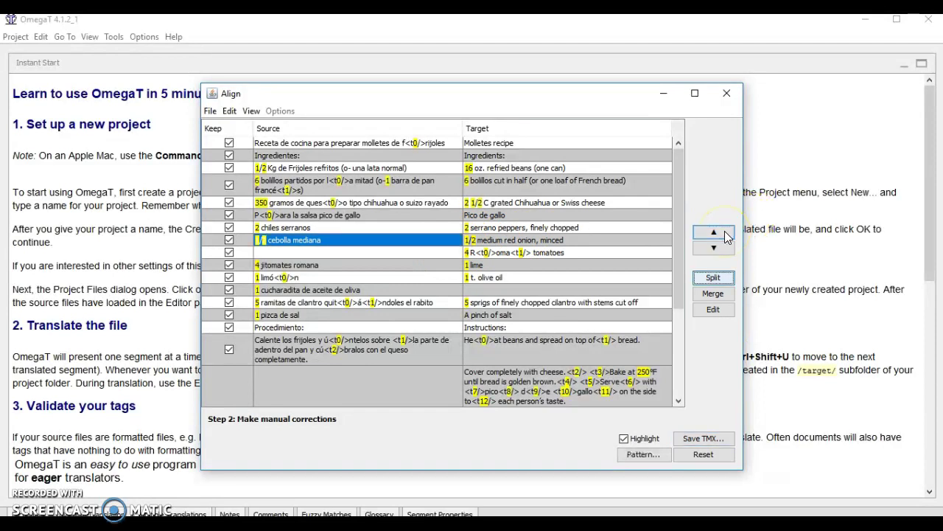
{"action": "left_click", "coordinate": [439, 266]}
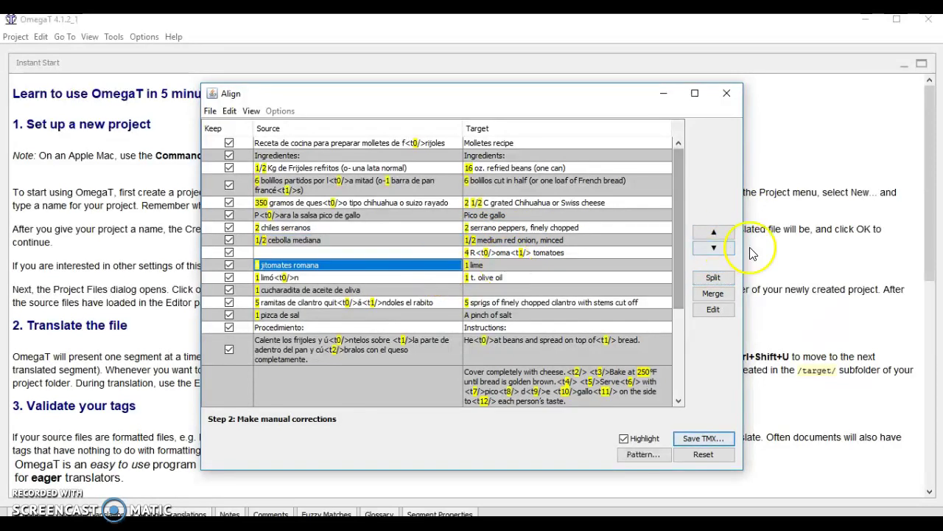
{"action": "left_click", "coordinate": [714, 232]}
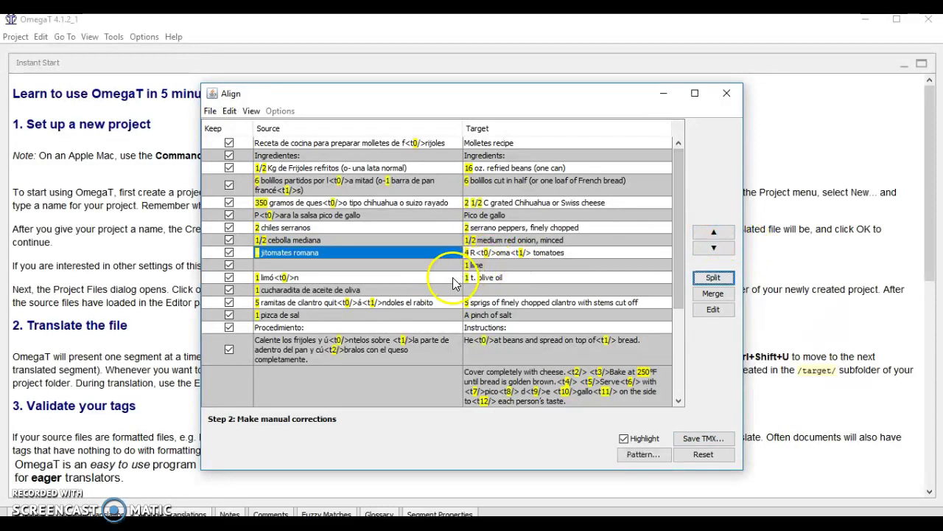
{"action": "left_click", "coordinate": [442, 277]}
{"action": "left_click", "coordinate": [706, 233]}
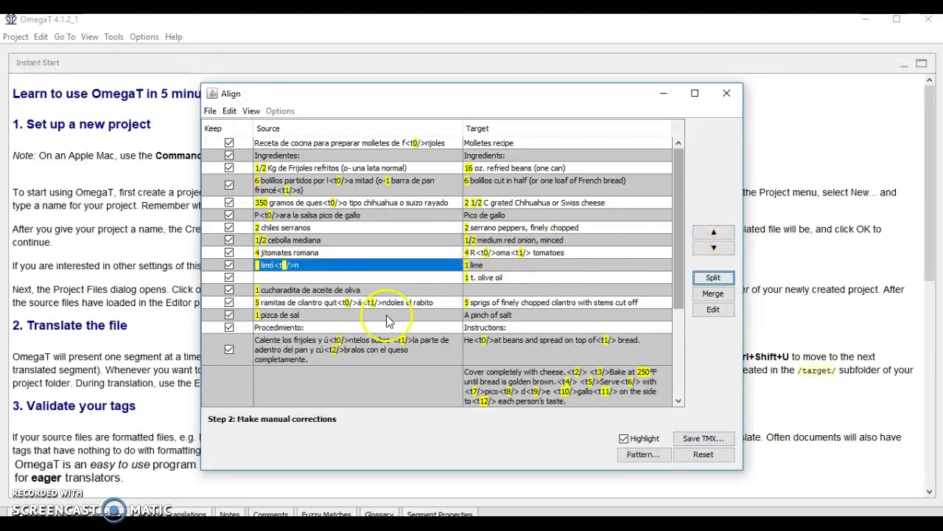
{"action": "left_click", "coordinate": [413, 289]}
{"action": "left_click", "coordinate": [708, 234]}
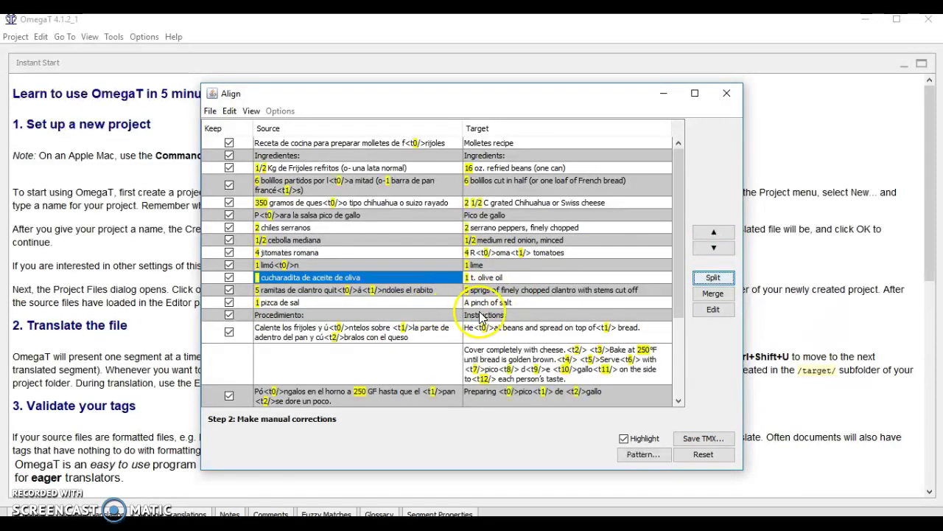
Step: Merge the English beans-spreading and Cover completely with cheese instructions into one row
{"action": "left_click", "coordinate": [507, 364]}
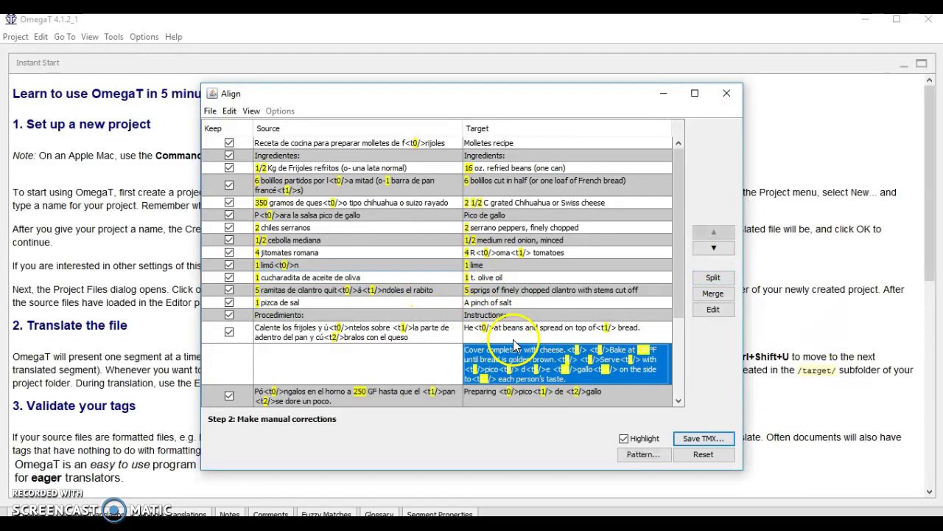
{"action": "left_click", "coordinate": [523, 329], "text": "shift"}
{"action": "left_click", "coordinate": [713, 294]}
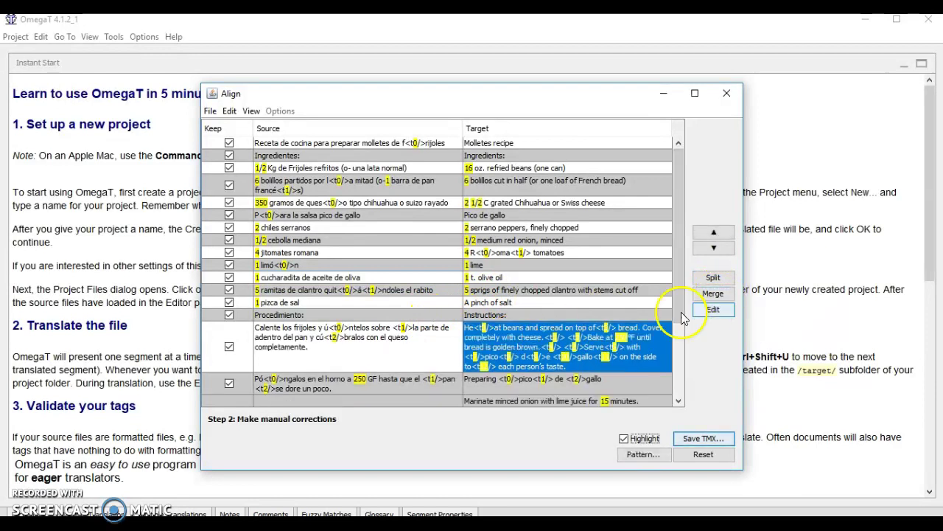
{"action": "left_click", "coordinate": [440, 379]}
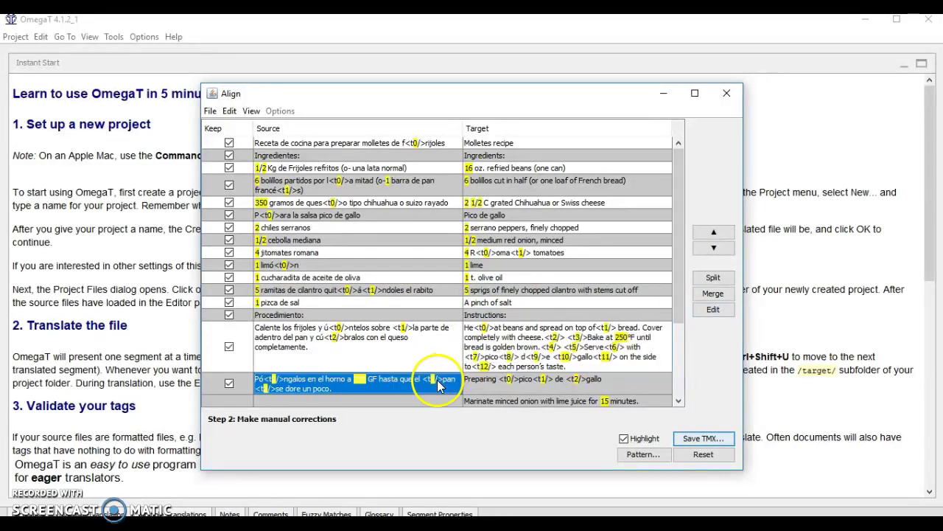
{"action": "left_click_drag", "start_coordinate": [678, 312], "coordinate": [678, 375]}
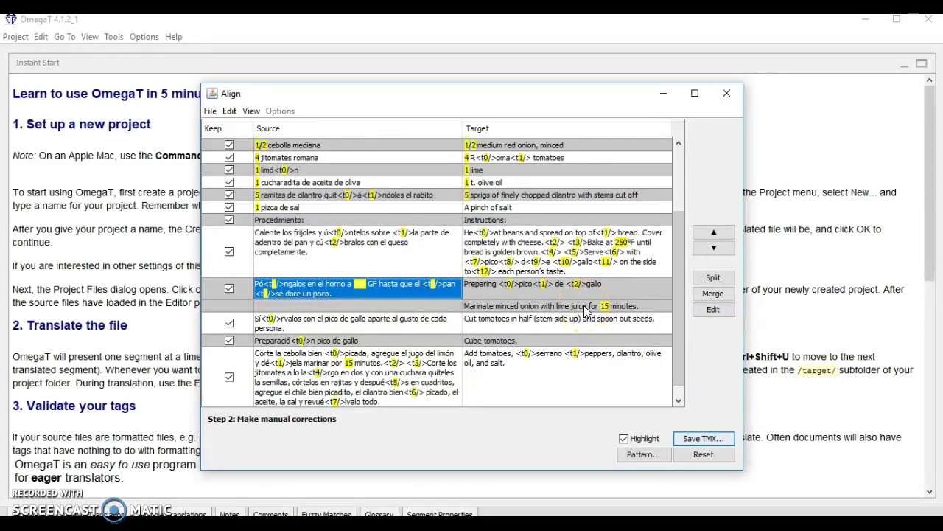
{"action": "left_click", "coordinate": [586, 311]}
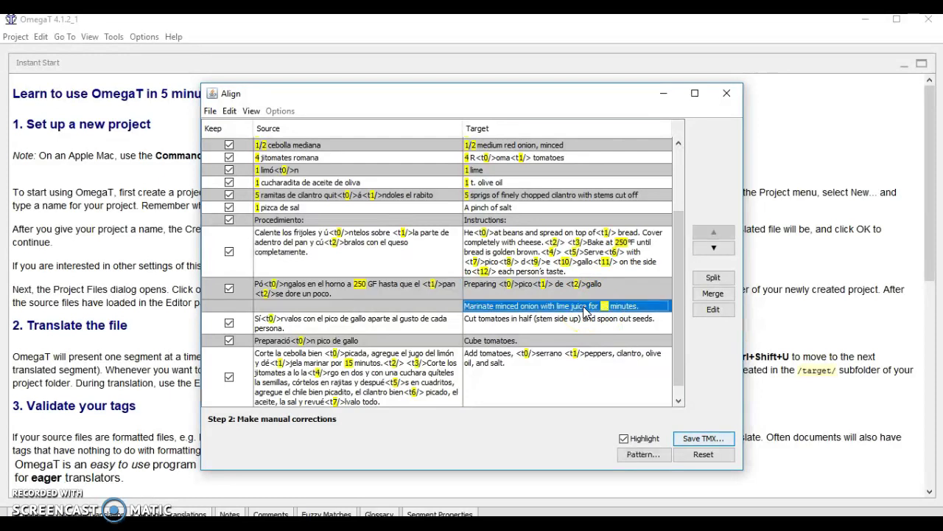
{"action": "scroll", "coordinate": [531, 317], "scroll_direction": "down", "scroll_amount": 1}
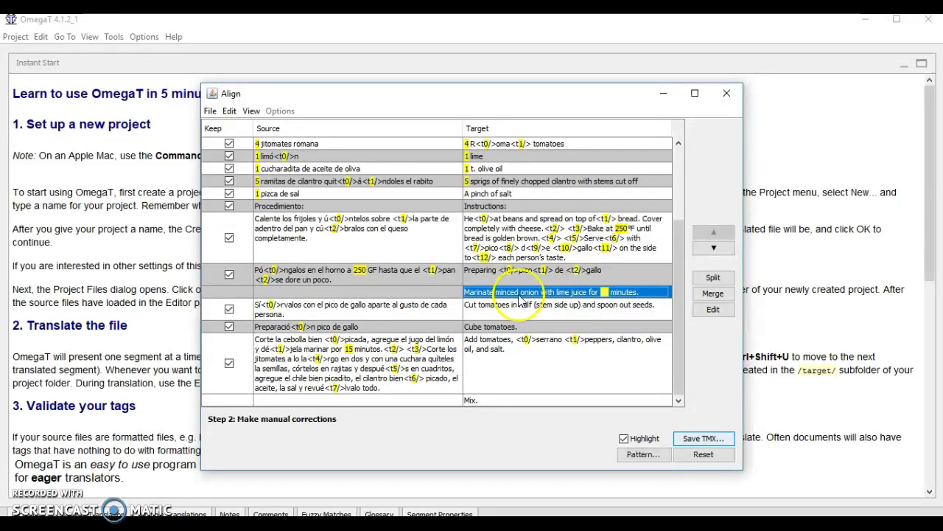
Step: Merge the Spanish oven-baking and Calente los frijoles sentences into one source entry
{"action": "left_click", "coordinate": [445, 326]}
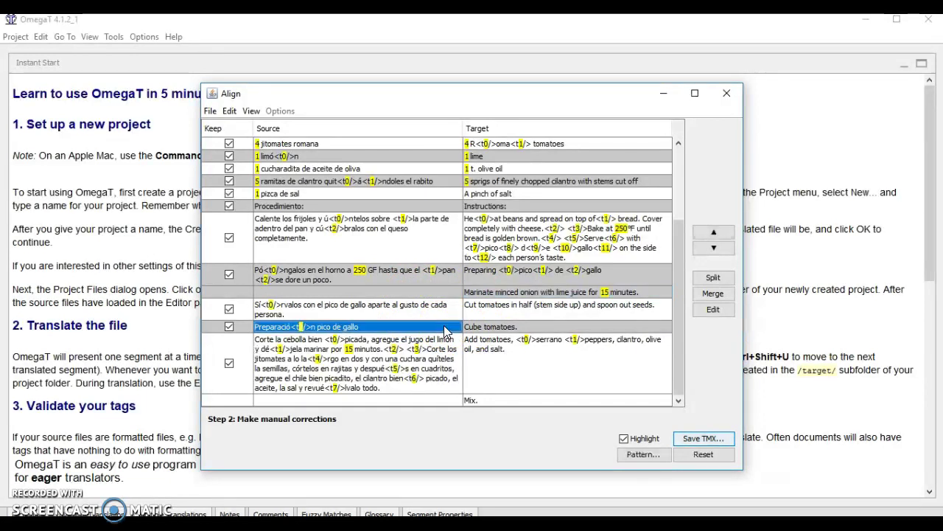
{"action": "left_click", "coordinate": [435, 276]}
{"action": "left_click", "coordinate": [441, 236], "text": "shift"}
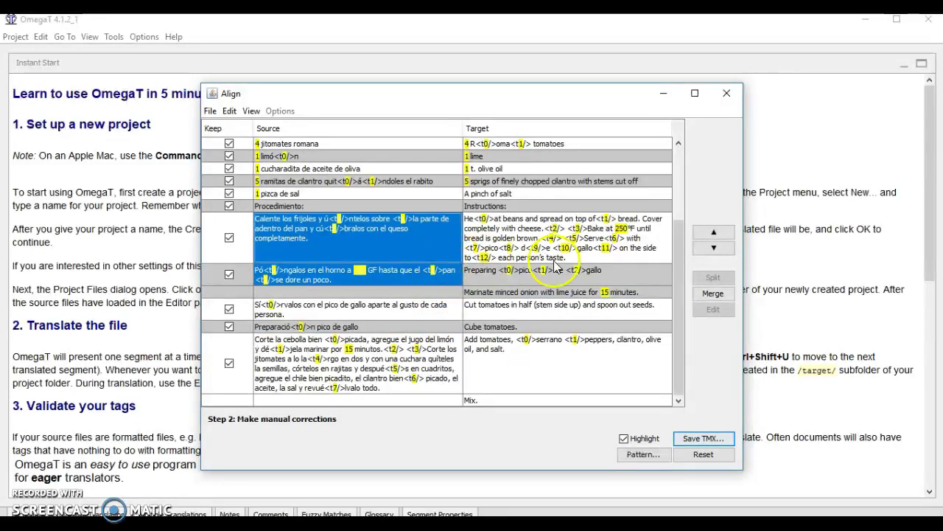
{"action": "left_click", "coordinate": [712, 298]}
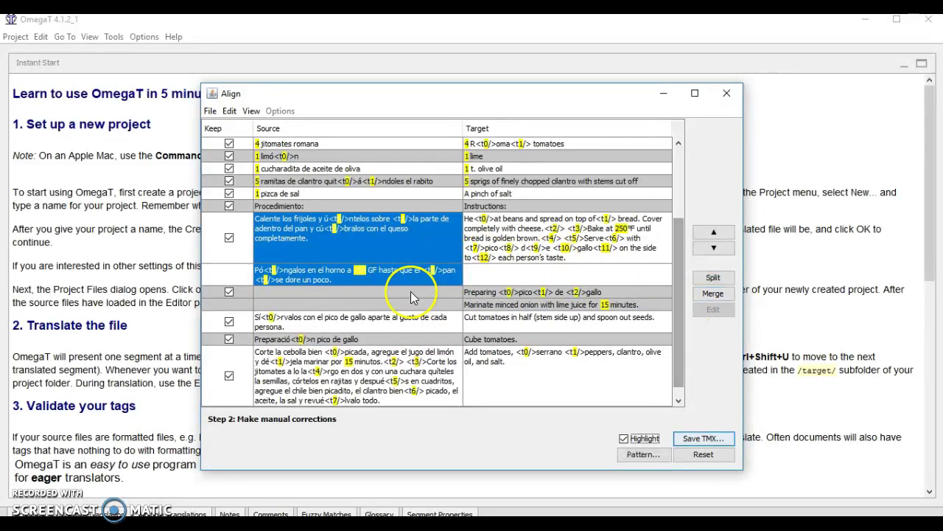
{"action": "left_click", "coordinate": [714, 295]}
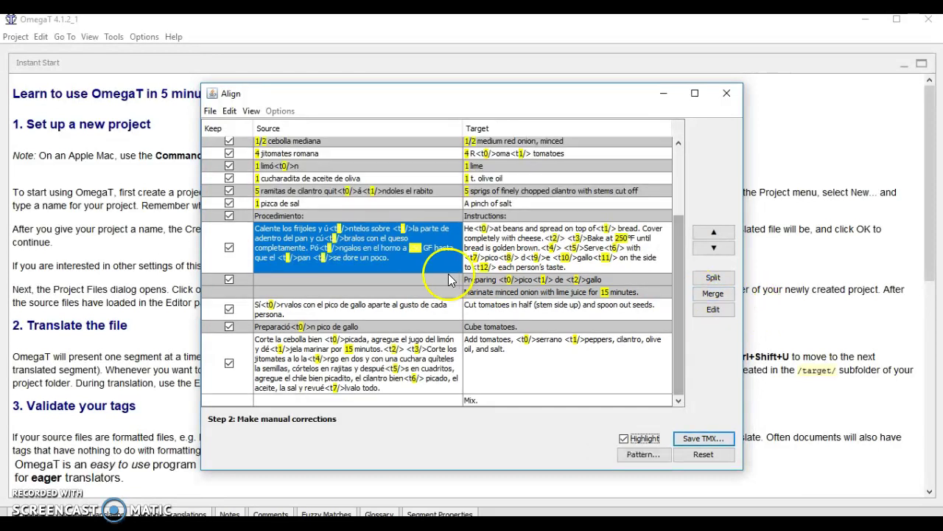
Step: Merge the Spanish serving-with-pico-de-gallo sentence into the bean instructions cell
{"action": "left_click", "coordinate": [398, 310]}
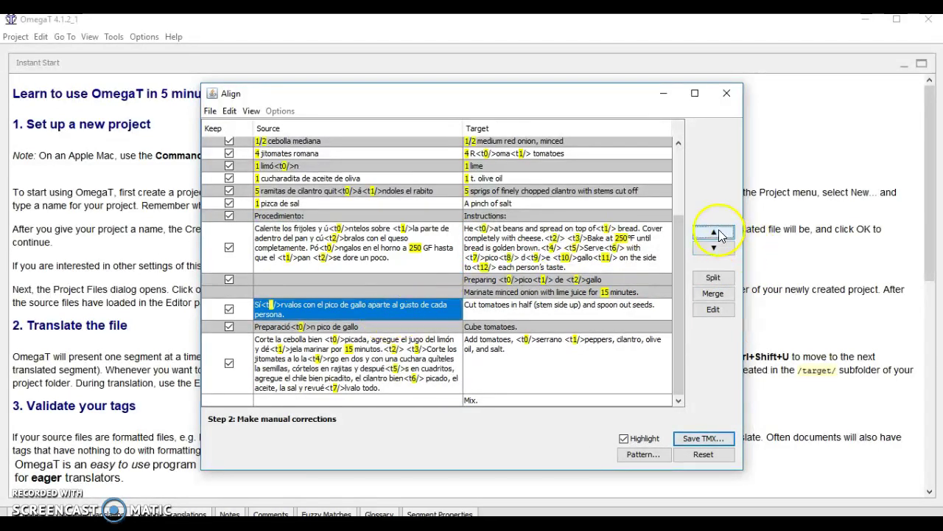
{"action": "left_click", "coordinate": [714, 233]}
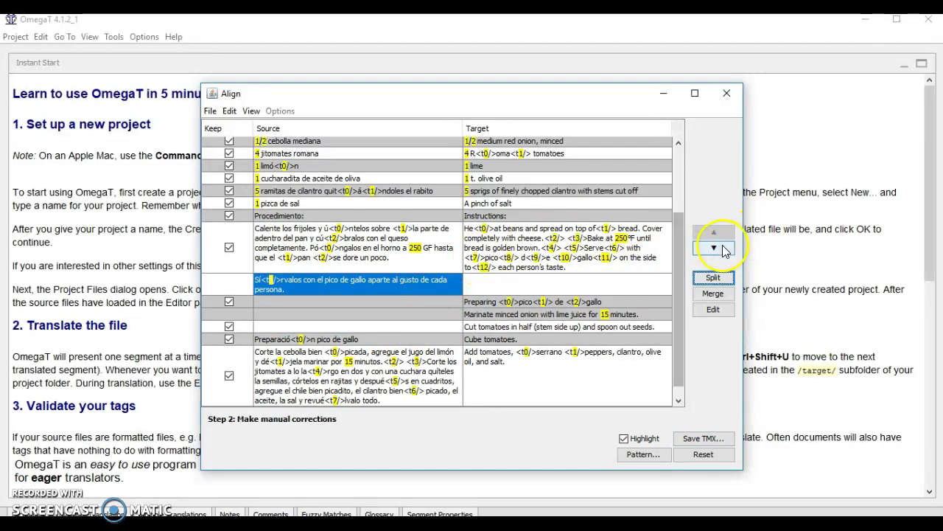
{"action": "left_click", "coordinate": [723, 250]}
{"action": "left_click", "coordinate": [444, 314]}
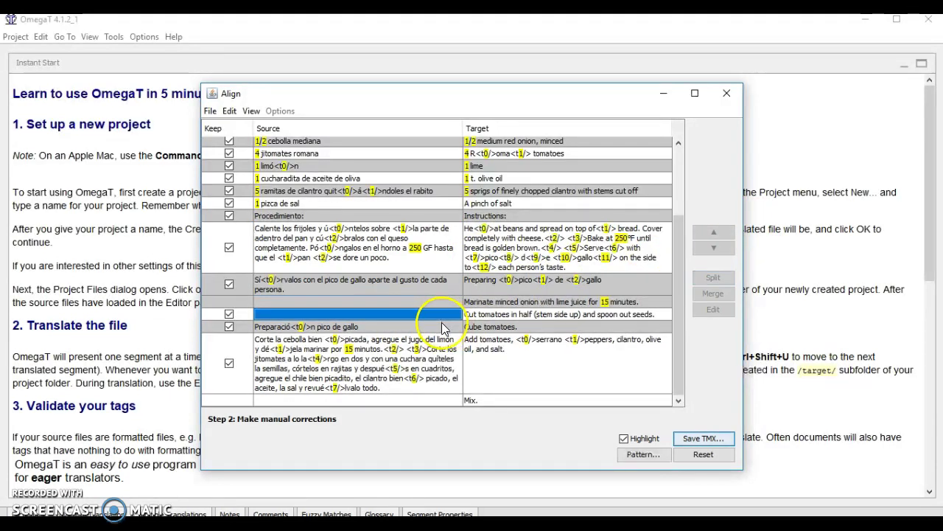
{"action": "left_click", "coordinate": [441, 285]}
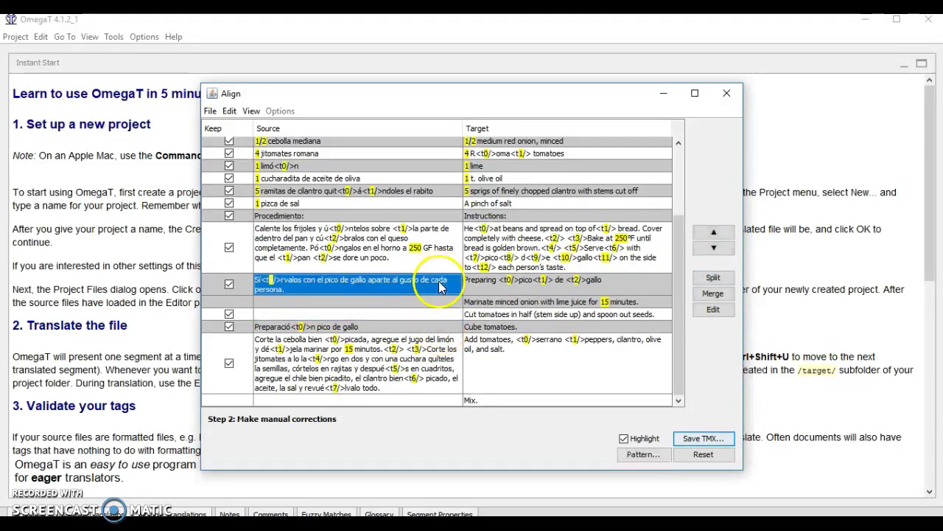
{"action": "left_click", "coordinate": [440, 262], "text": "ctrl"}
{"action": "left_click", "coordinate": [713, 293]}
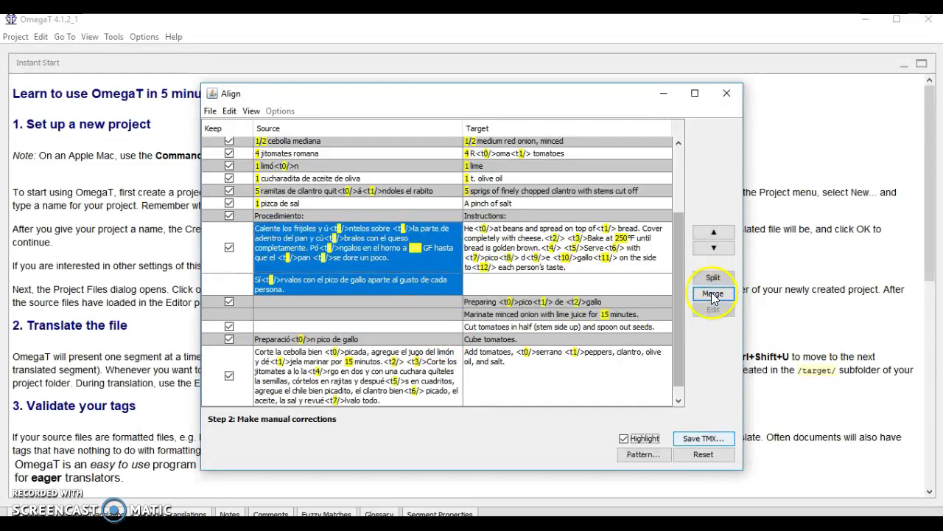
Step: Move the Spanish pico de gallo heading and onion paragraph up beside their English rows
{"action": "left_click", "coordinate": [713, 293]}
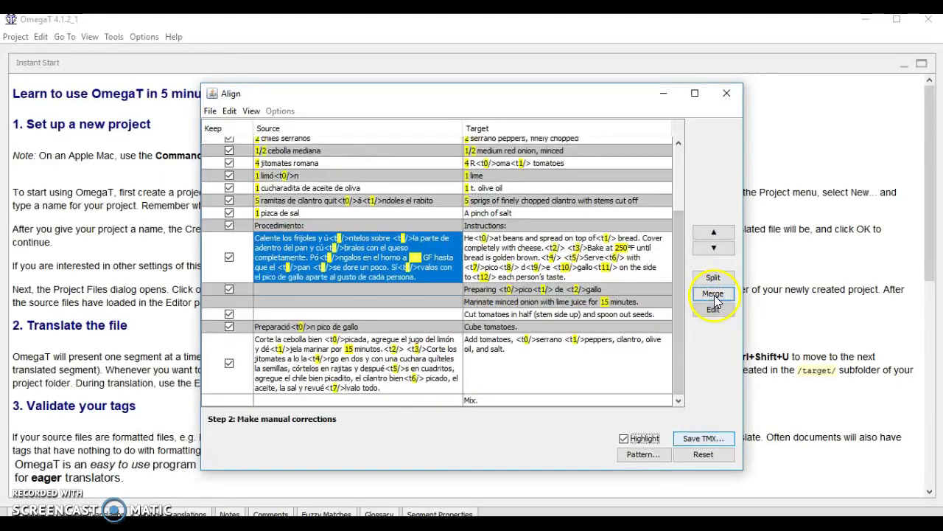
{"action": "left_click", "coordinate": [407, 327]}
{"action": "left_click", "coordinate": [714, 233]}
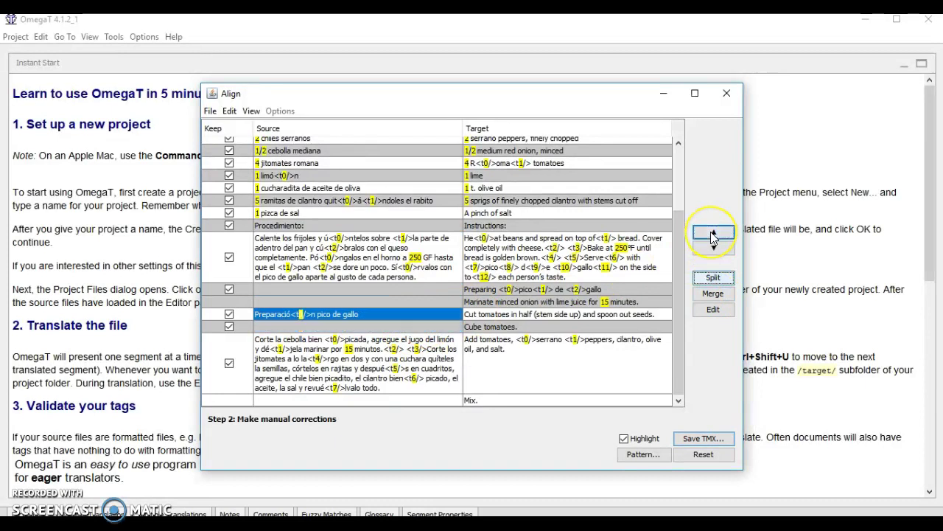
{"action": "left_click", "coordinate": [713, 234]}
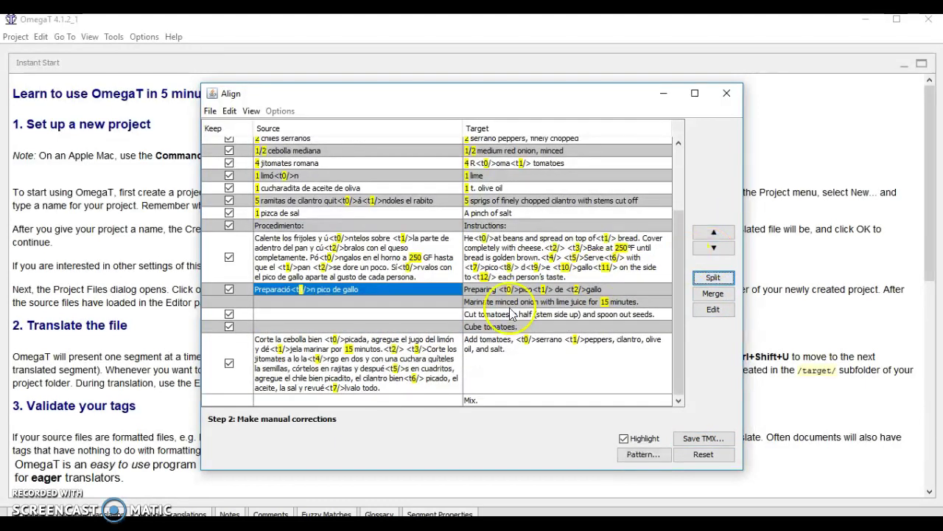
{"action": "left_click", "coordinate": [415, 380]}
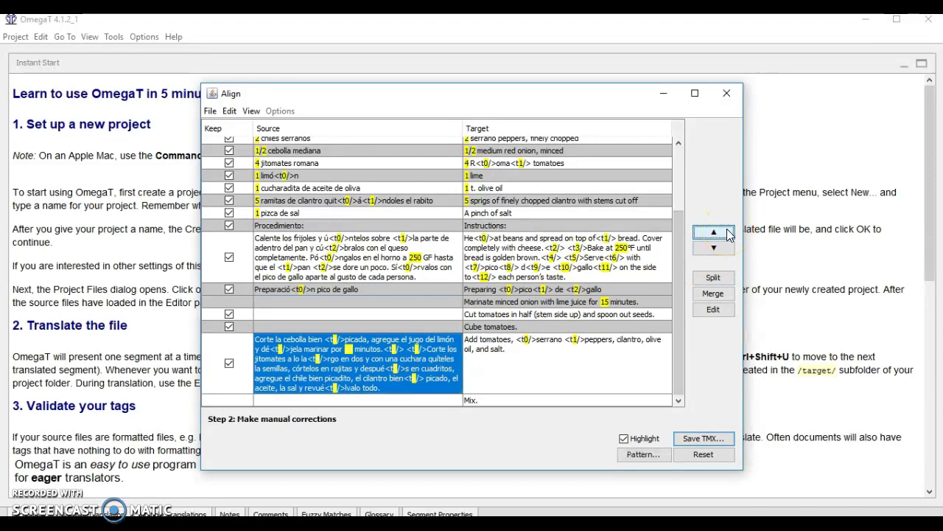
{"action": "left_click", "coordinate": [728, 234]}
{"action": "left_click", "coordinate": [727, 234]}
Step: Merge the English steps from Marinate minced onion through Mix. into one cell
{"action": "scroll", "coordinate": [599, 356], "scroll_direction": "down", "scroll_amount": 1}
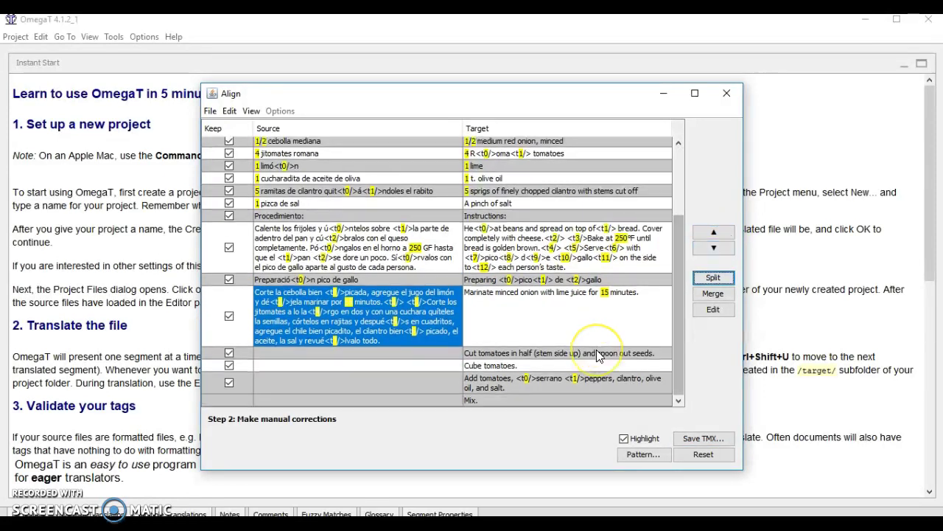
{"action": "left_click", "coordinate": [552, 333]}
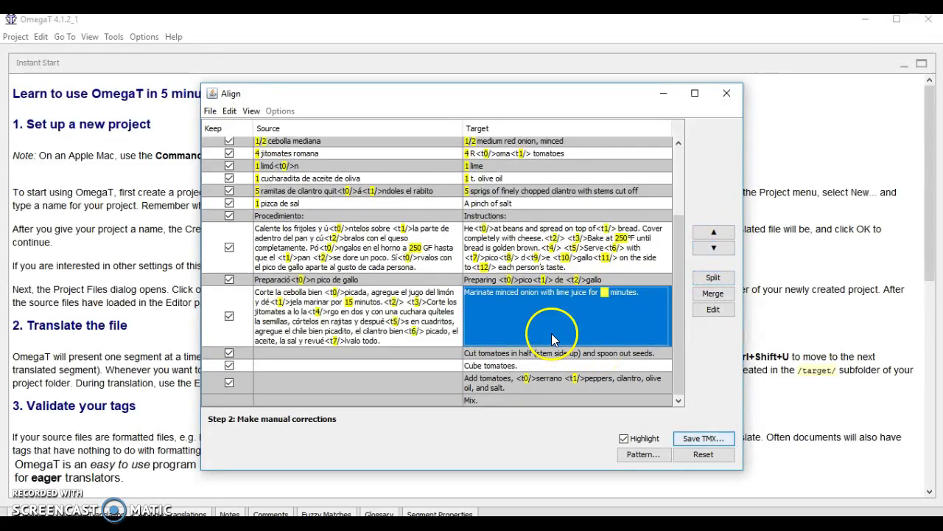
{"action": "left_click", "coordinate": [582, 400], "text": "shift"}
{"action": "left_click", "coordinate": [713, 292]}
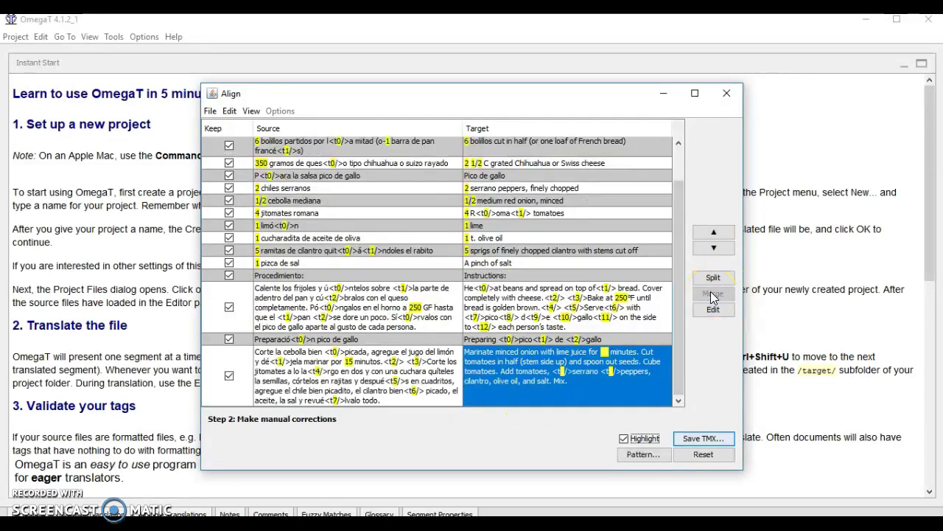
Step: Scroll through the alignment table to review every paired row
{"action": "scroll", "coordinate": [590, 298], "scroll_direction": "up", "scroll_amount": 3}
{"action": "scroll", "coordinate": [590, 310], "scroll_direction": "down", "scroll_amount": 3}
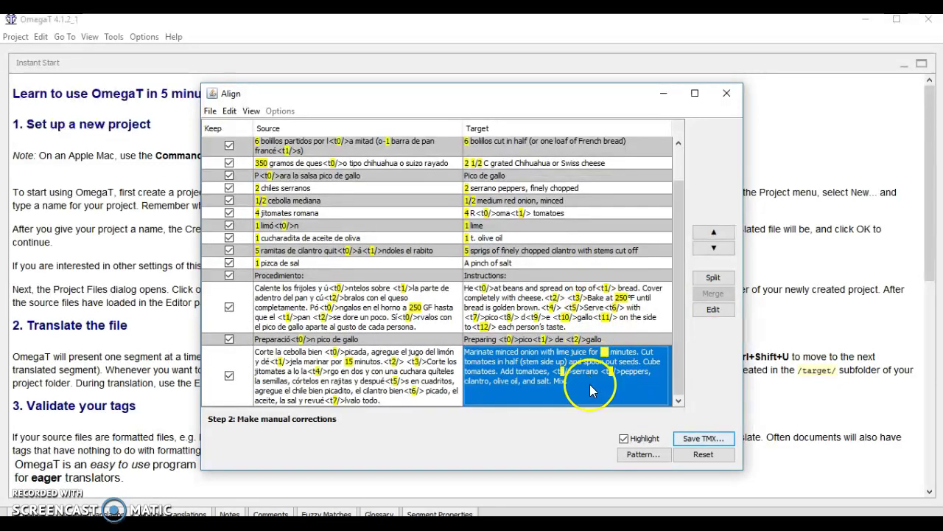
{"action": "scroll", "coordinate": [682, 343], "scroll_direction": "up", "scroll_amount": 1}
{"action": "scroll", "coordinate": [682, 343], "scroll_direction": "up", "scroll_amount": 1}
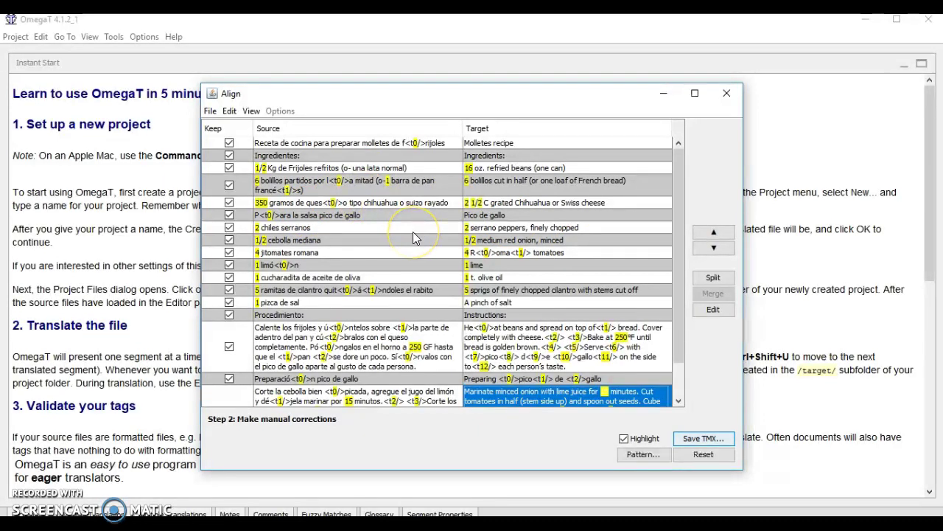
{"action": "scroll", "coordinate": [414, 237], "scroll_direction": "down", "scroll_amount": 1}
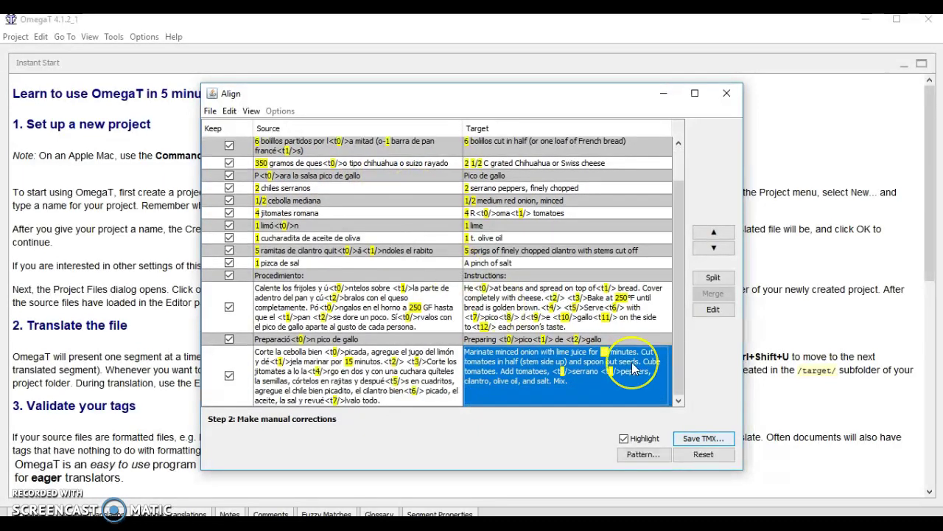
Step: Save the alignment as a TMX file in Documents under the suggested name
{"action": "left_click", "coordinate": [700, 440]}
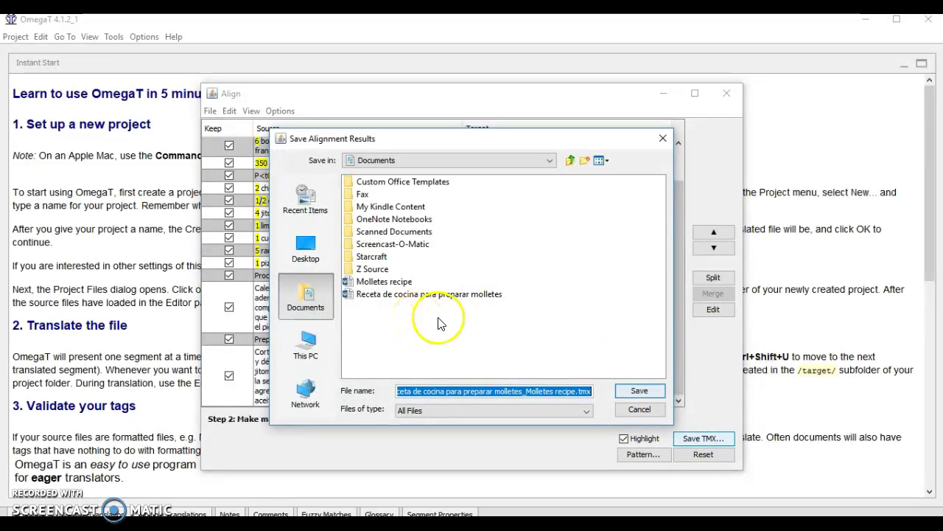
{"action": "left_click", "coordinate": [637, 393]}
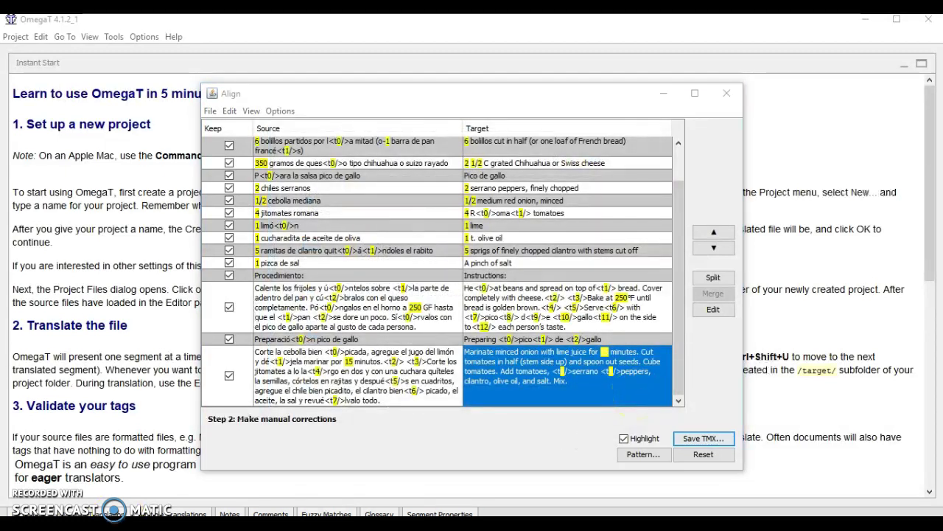
Step: Open the saved TMX file from File Explorer's Documents folder in DatabaseDocs
{"action": "key", "text": "super+e"}
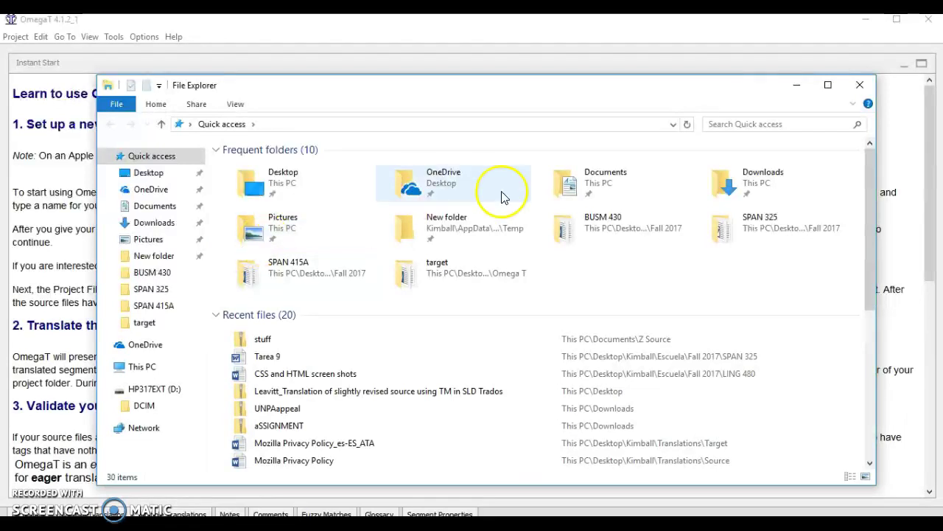
{"action": "mouse_move", "coordinate": [152, 295]}
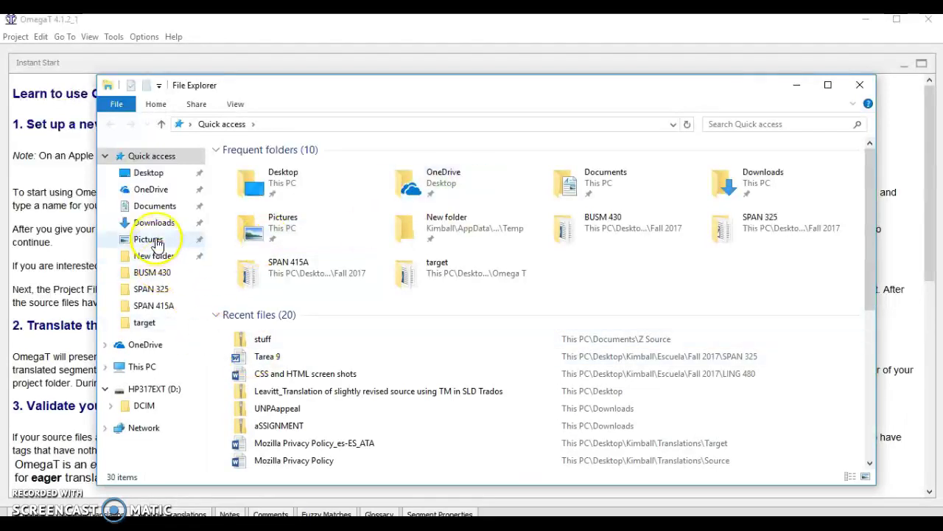
{"action": "left_click", "coordinate": [163, 210]}
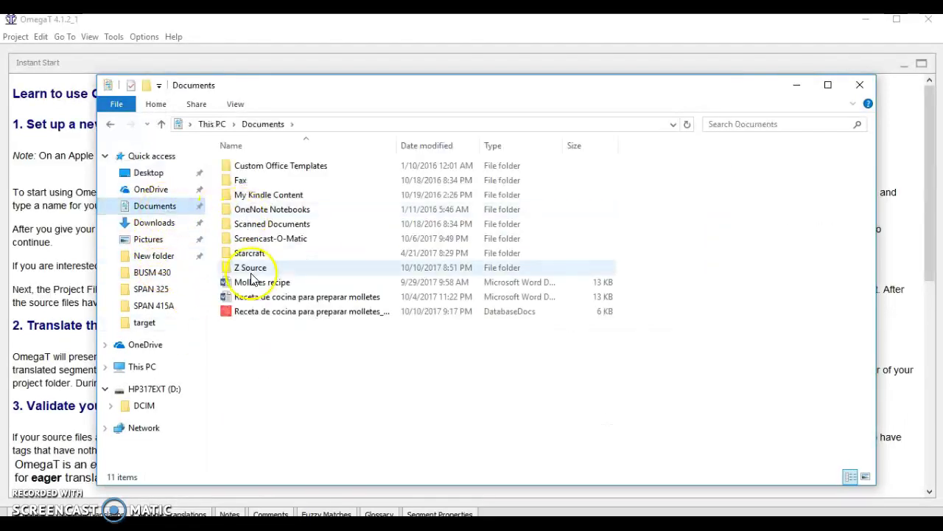
{"action": "left_click", "coordinate": [284, 316]}
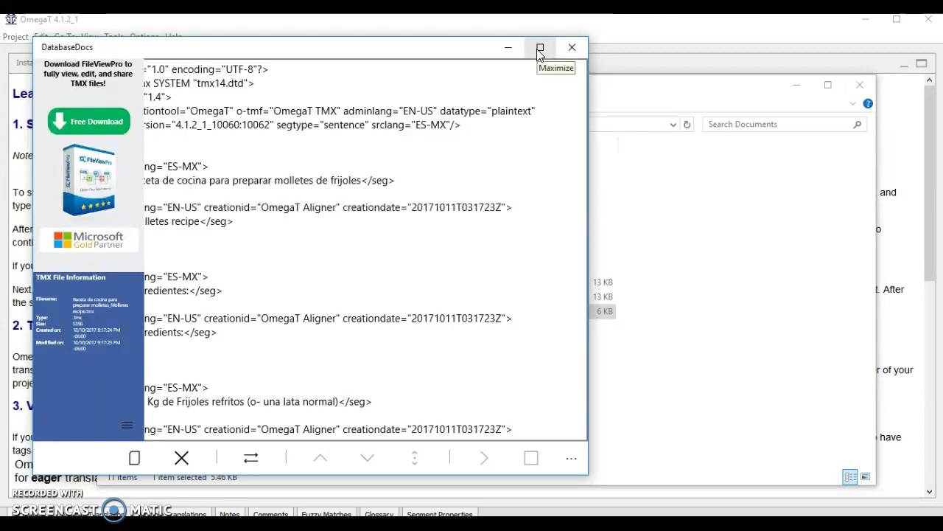
Step: Maximize the viewer, leave the browser ad, and close the FileViewPro upgrade popup
{"action": "left_click", "coordinate": [538, 50]}
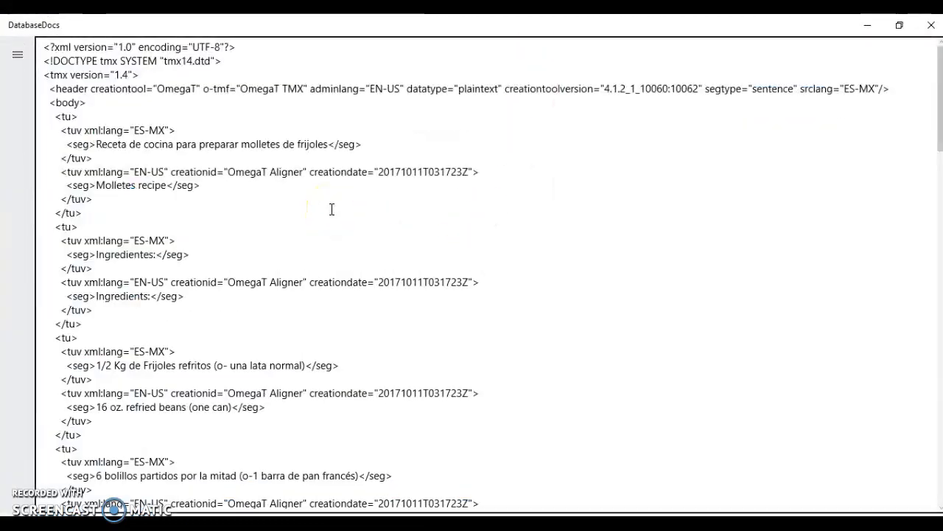
{"action": "scroll", "coordinate": [332, 209], "scroll_direction": "down", "scroll_amount": 1}
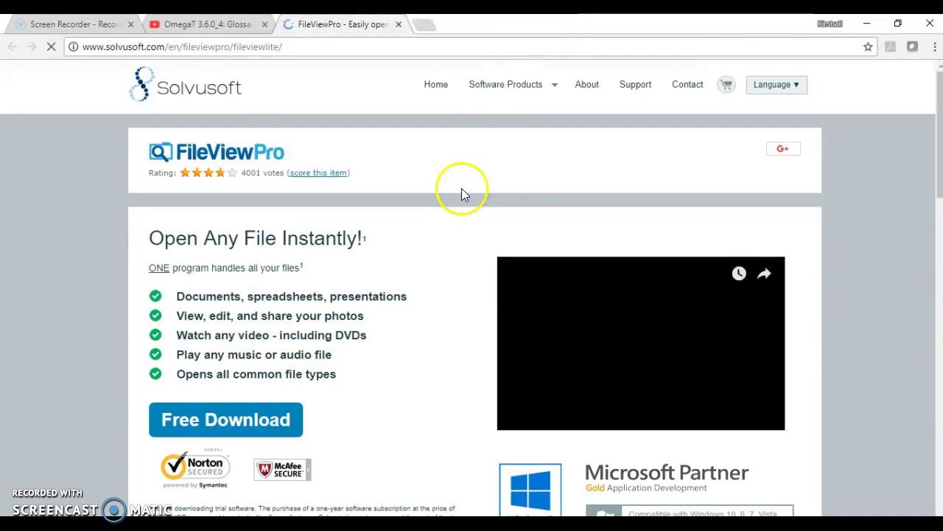
{"action": "key", "text": "alt+Tab"}
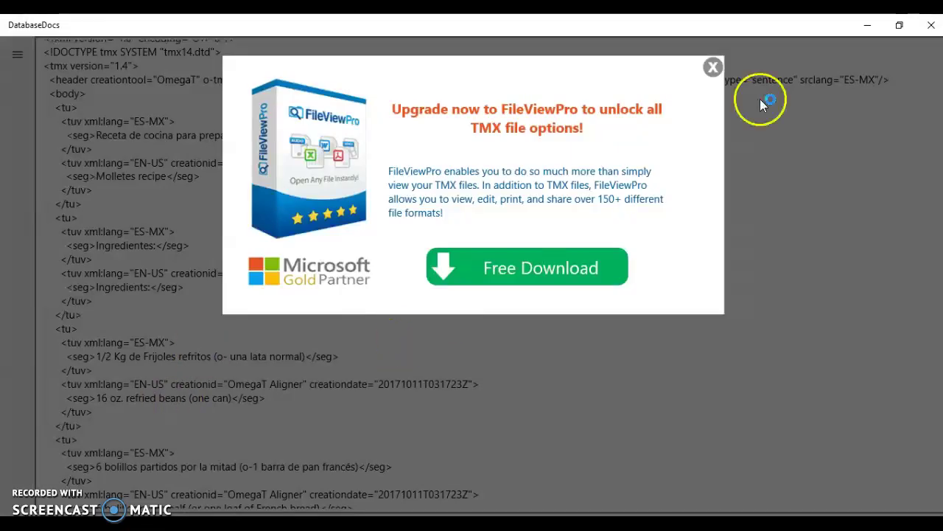
{"action": "left_click", "coordinate": [712, 67]}
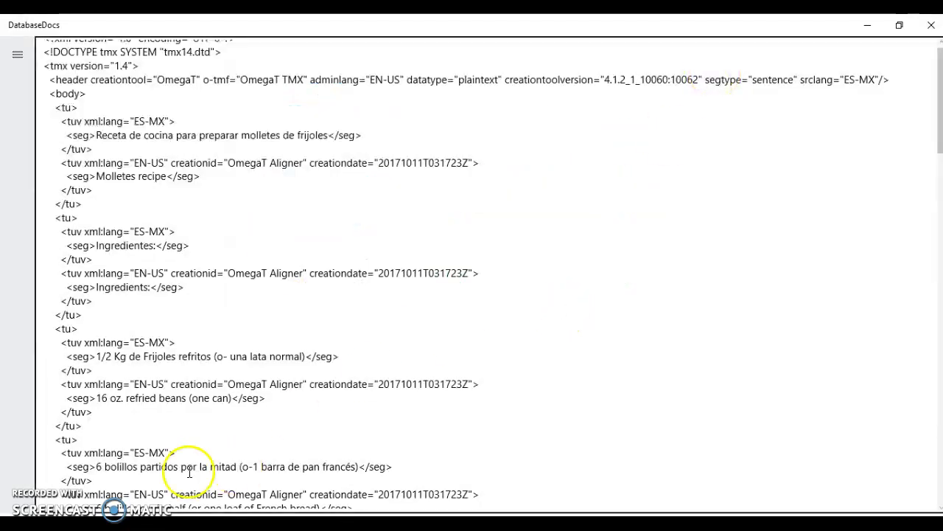